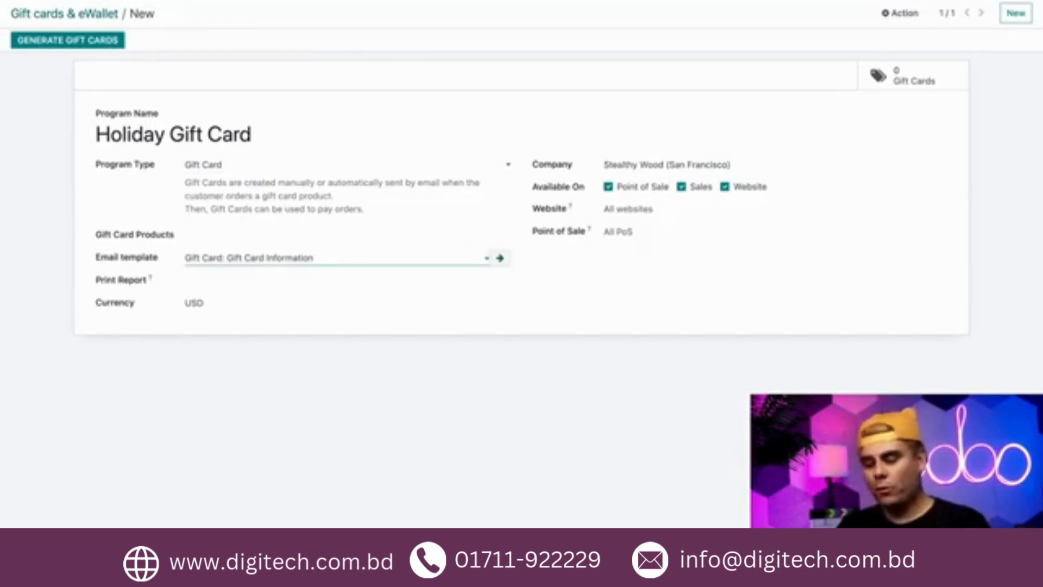
- Open the program's gift card email template and examine its subject, card image, amount and code layout
left_click(500, 258)
scroll(363, 333, "down", 1)
scroll(364, 334, "down", 3)
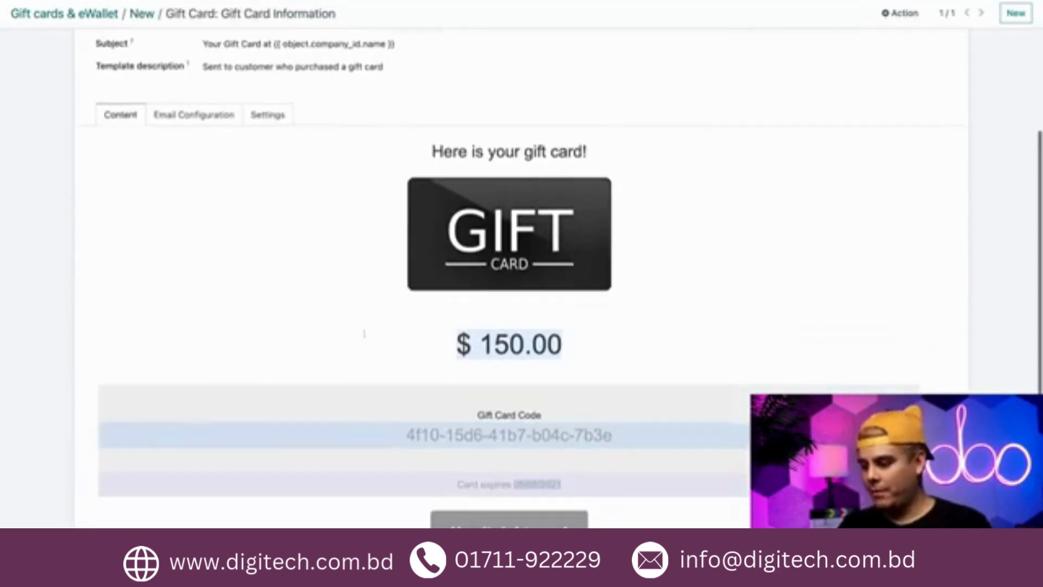
scroll(364, 333, "up", 3)
scroll(522, 282, "down", 2)
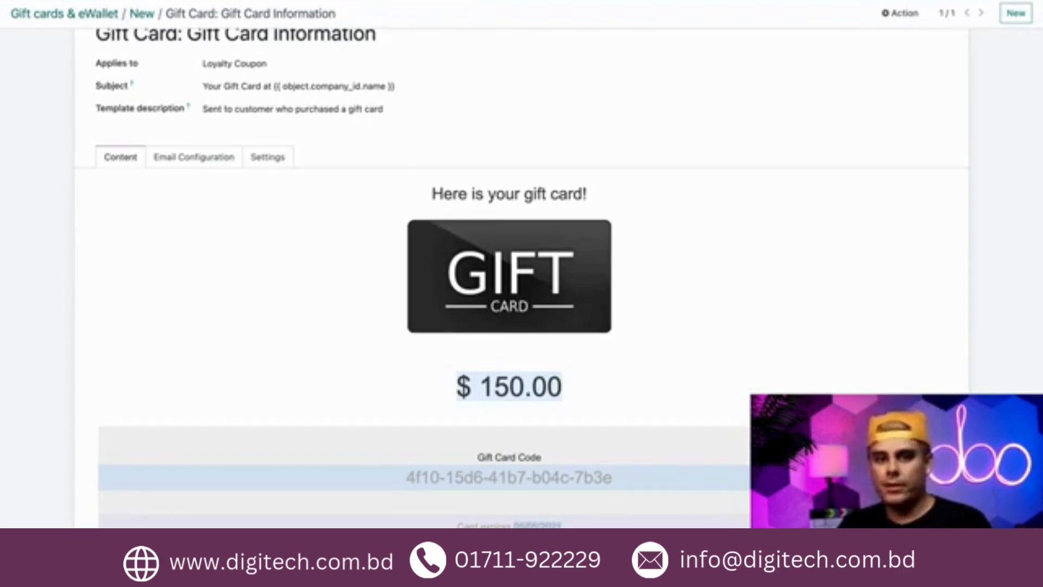
scroll(522, 272, "up", 3)
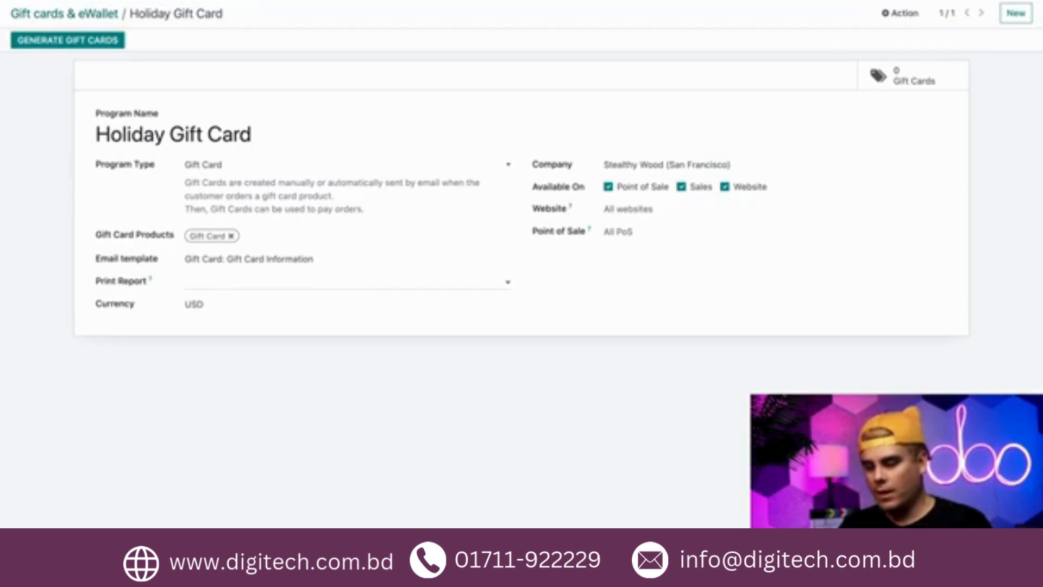
- Set the program's print report to Gift Card and start generating gift cards for selected customers
left_click(261, 282)
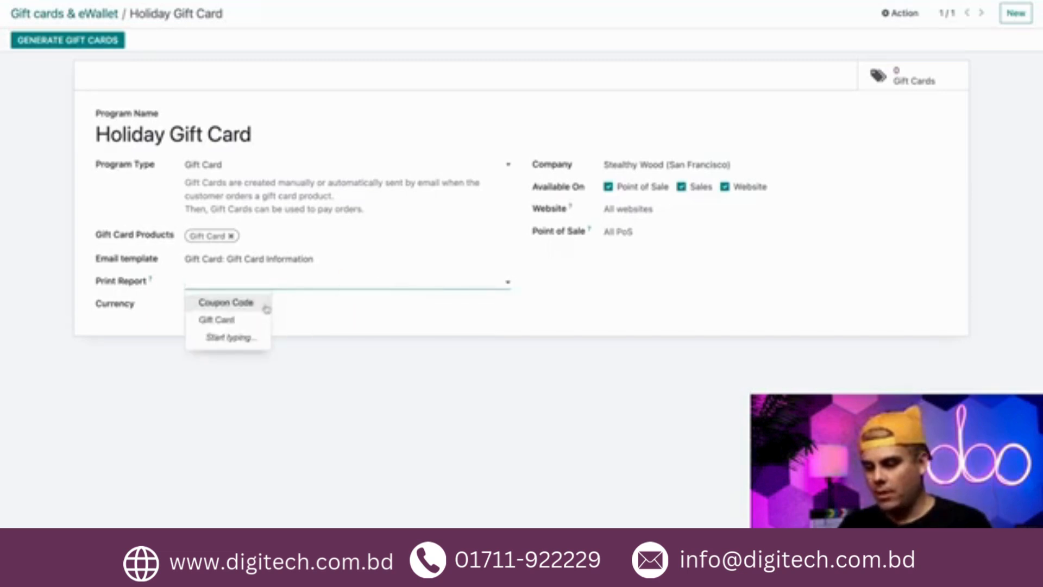
left_click(242, 320)
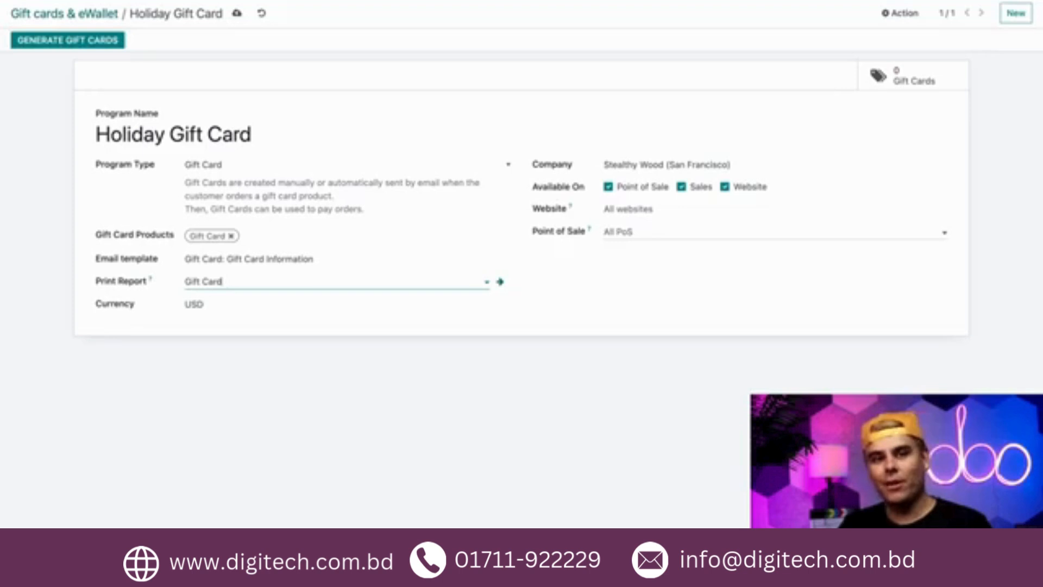
left_click(91, 48)
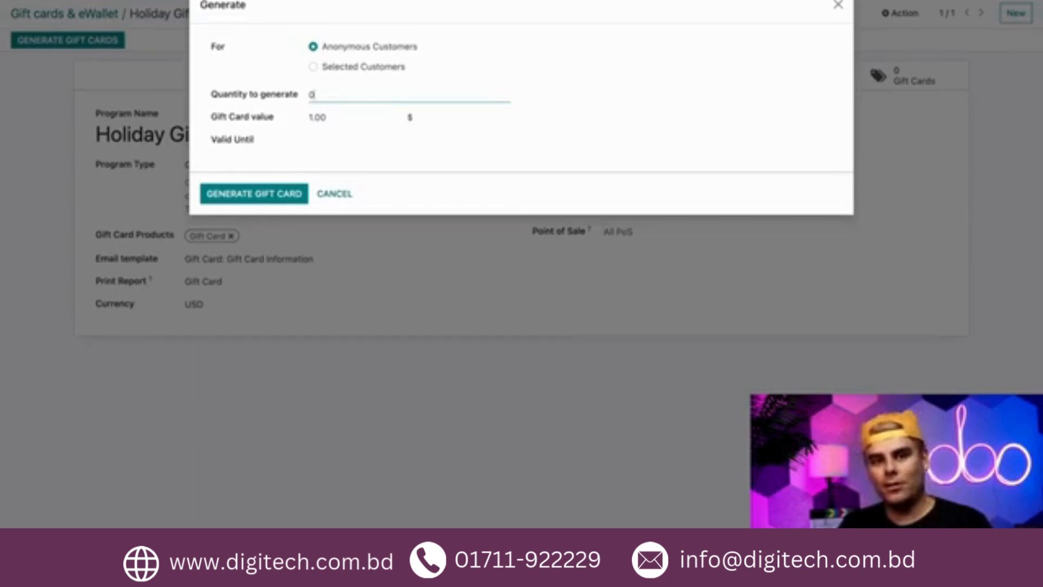
left_click(332, 68)
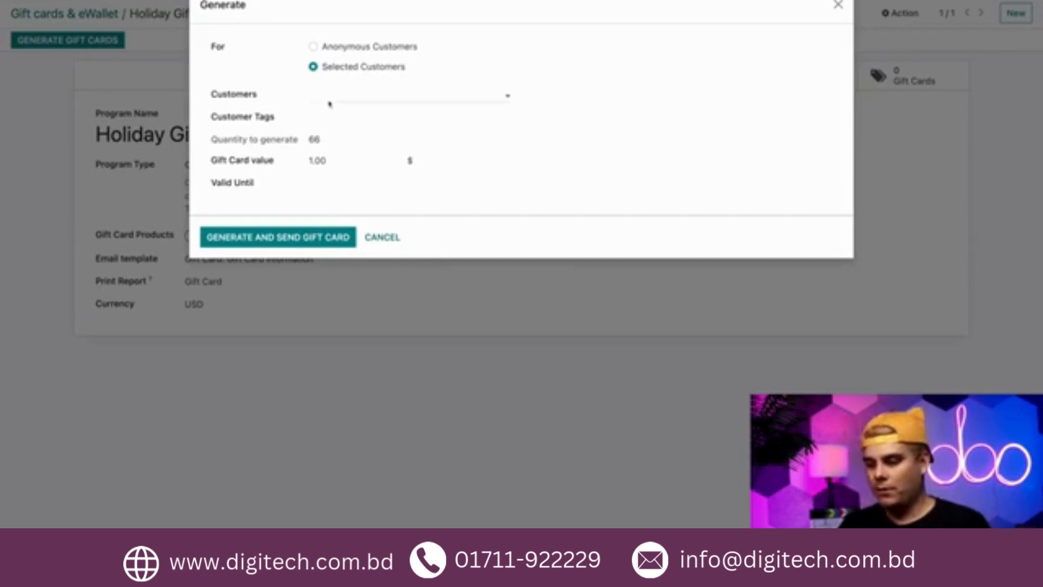
left_click(330, 104)
type("mitch")
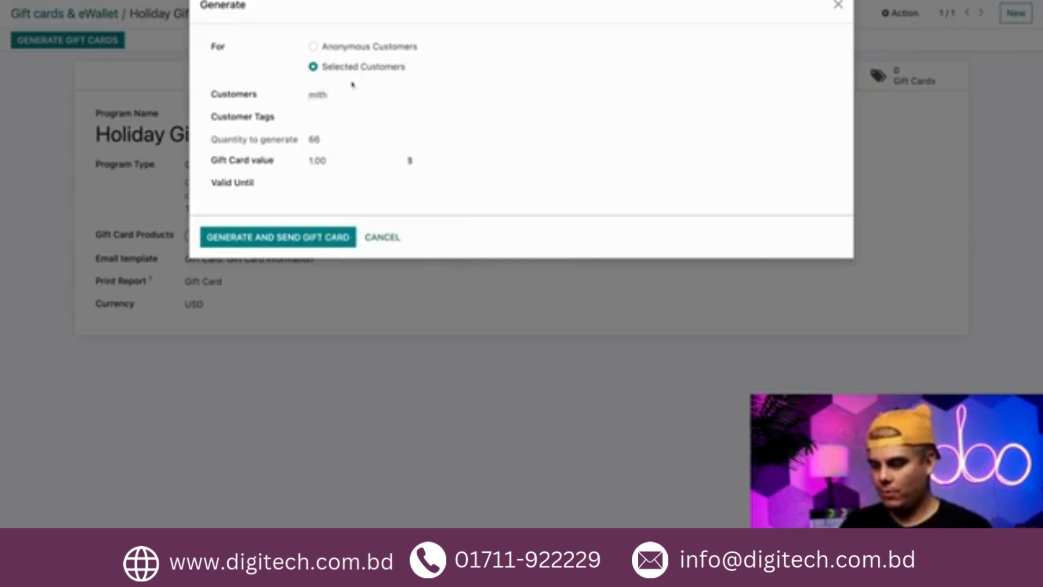
key("Return")
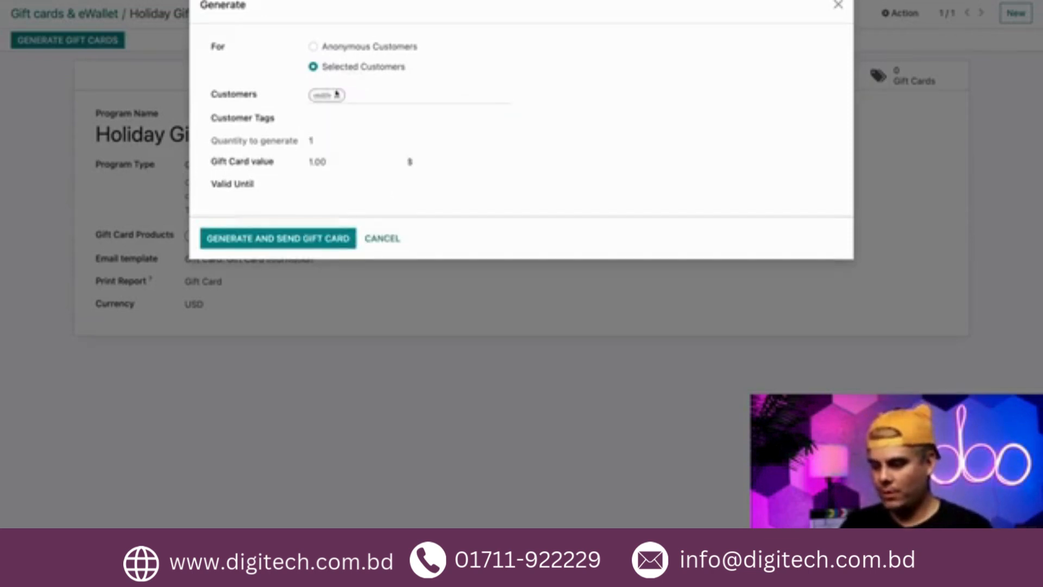
left_click(338, 96)
- Add the existing administrator contact as the customer receiving the gift card
left_click(338, 97)
type("mitch")
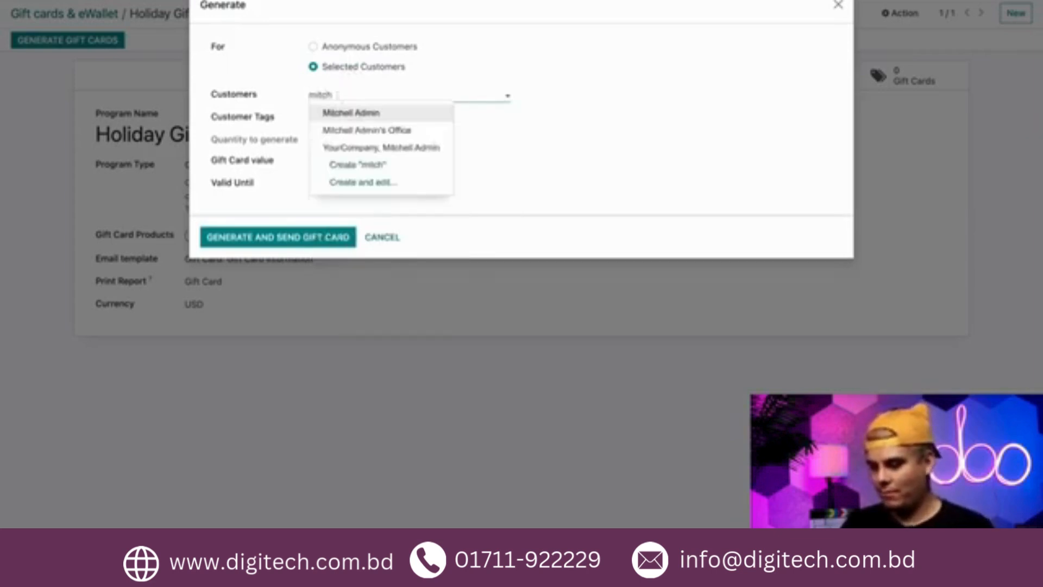
left_click(346, 109)
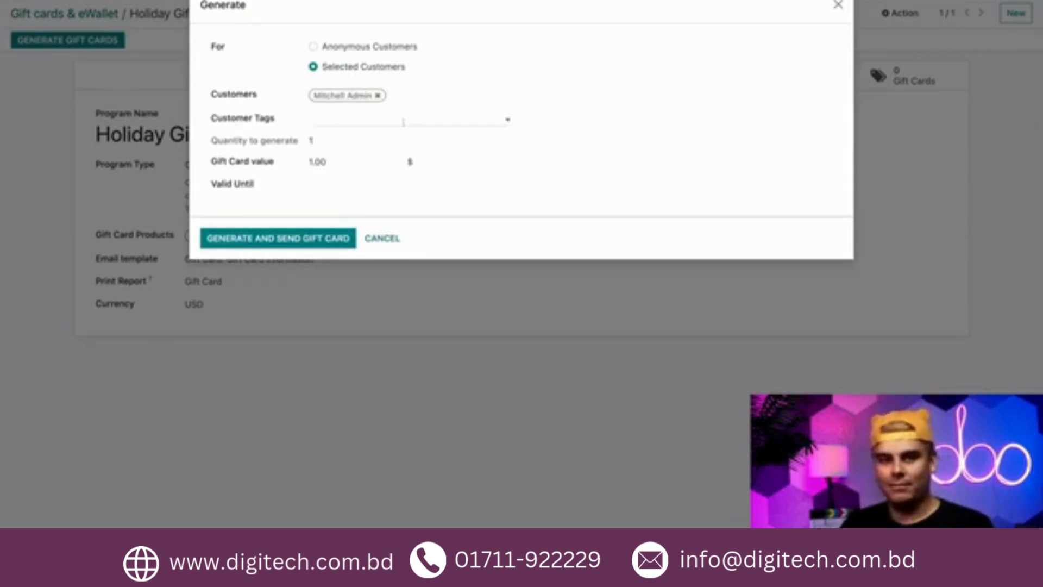
- Set the gift card value to 50 $, then generate and send the gift card
left_click(349, 159)
type("50")
left_click(480, 165)
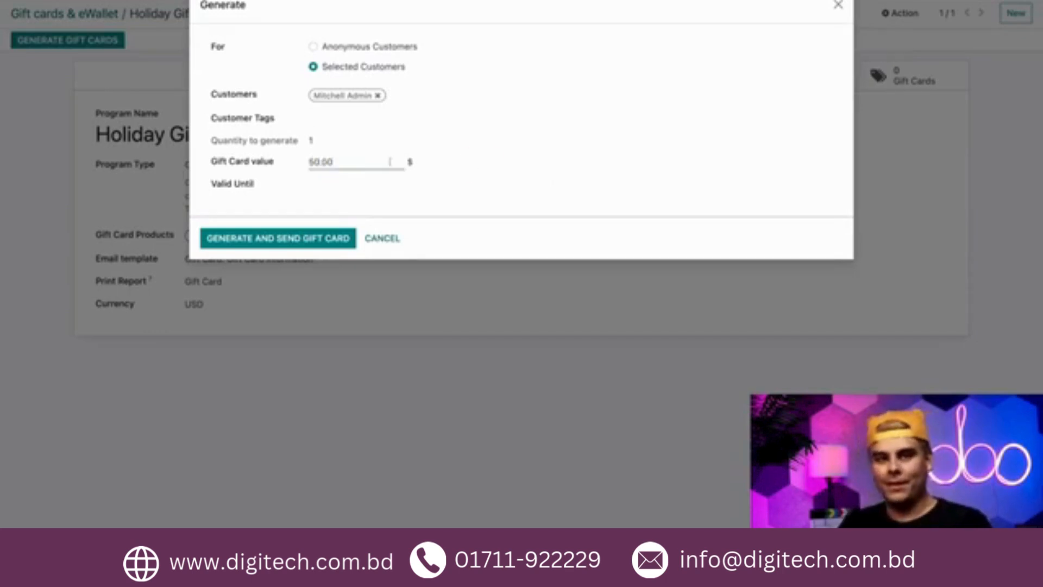
left_click(280, 239)
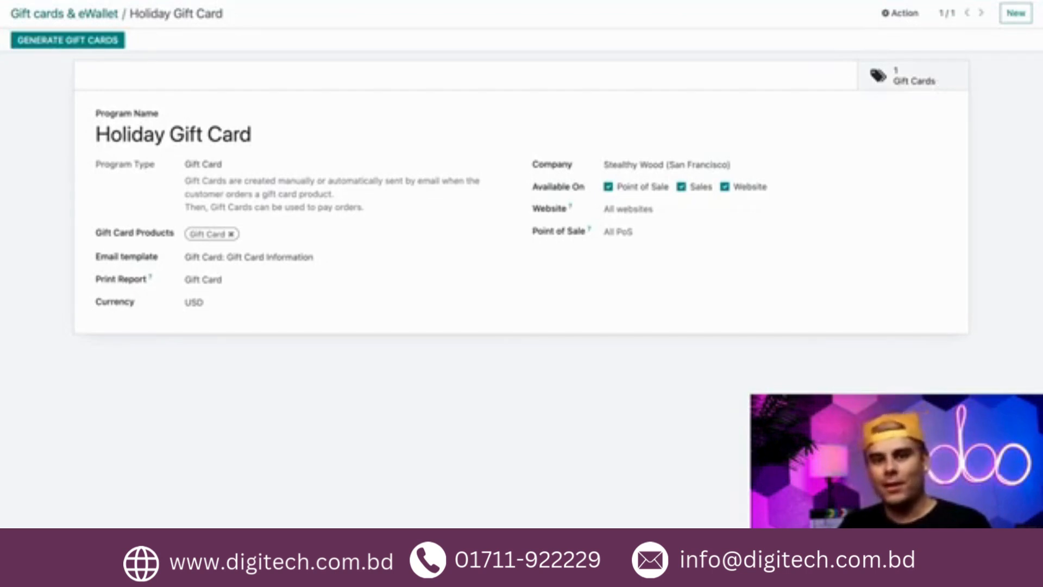
- Open the generated gift card's record and copy the gift card code from its sent email
left_click(914, 76)
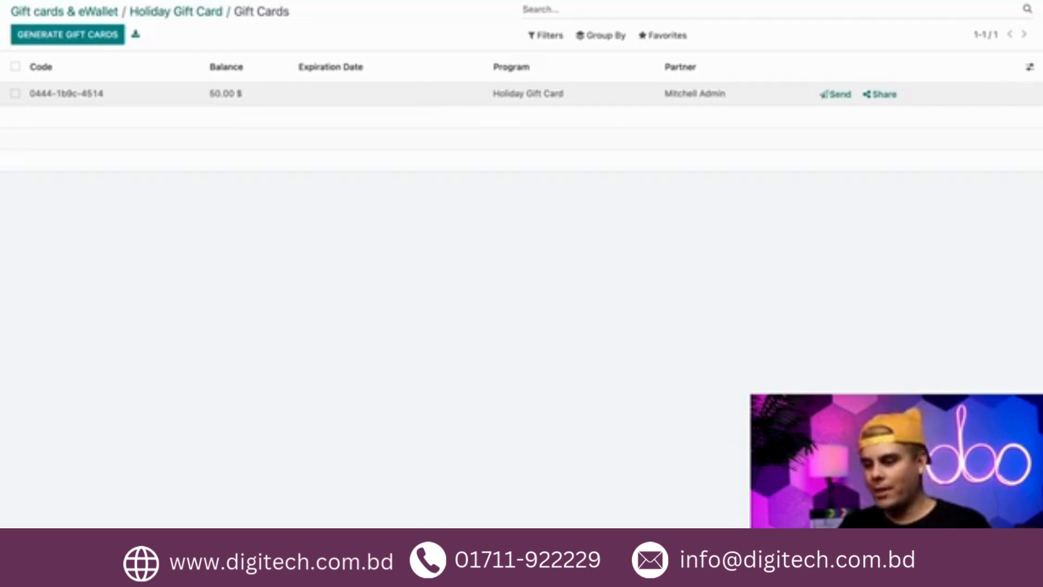
left_click(528, 94)
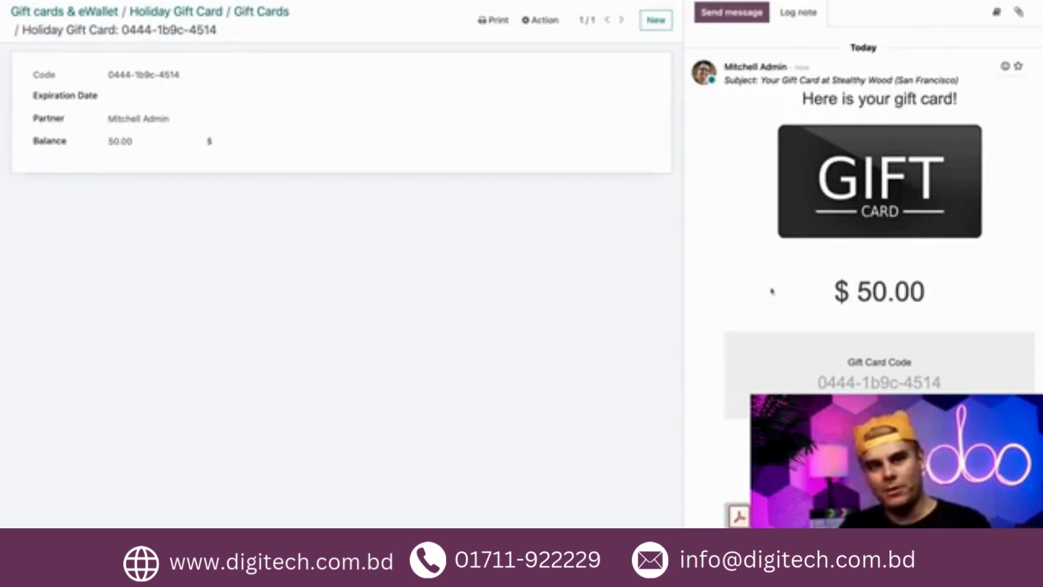
scroll(863, 281, "down", 1)
scroll(864, 280, "up", 1)
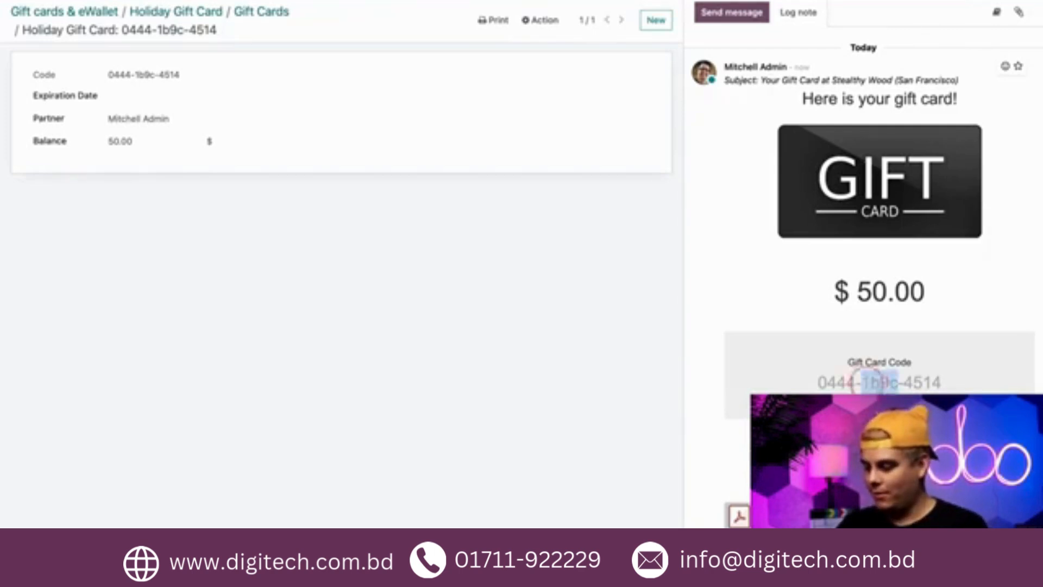
left_click_drag(818, 382, 941, 382)
key("ctrl+c")
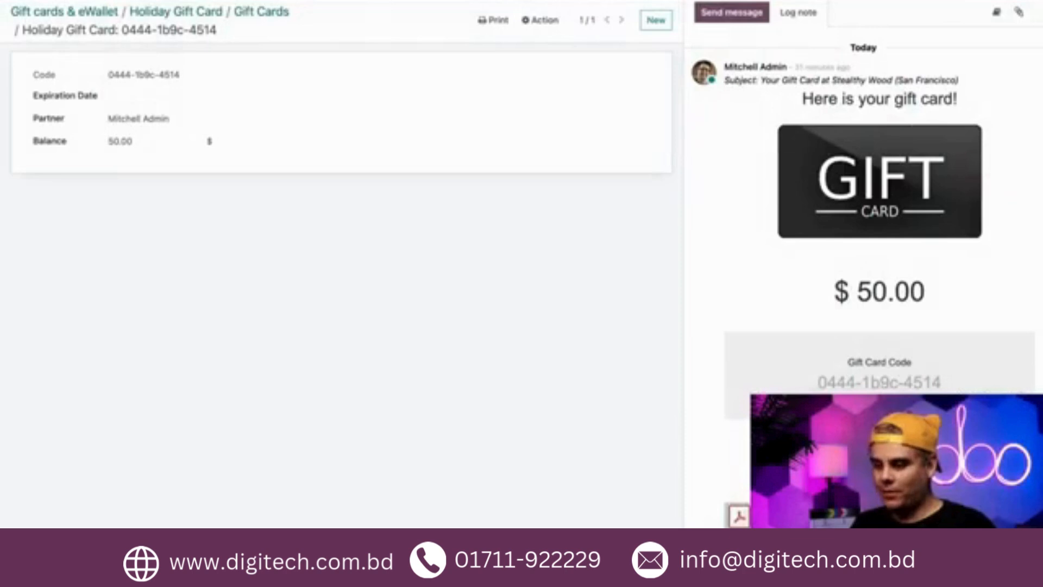
- Create a new program named Loyal Customer eWallet with the program type eWallet
left_click(82, 11)
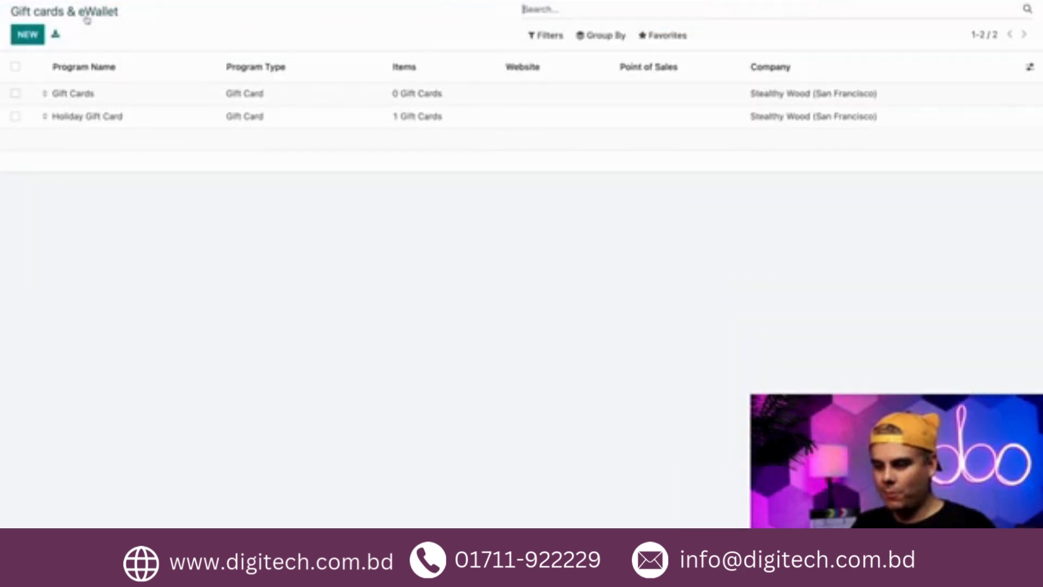
left_click(30, 35)
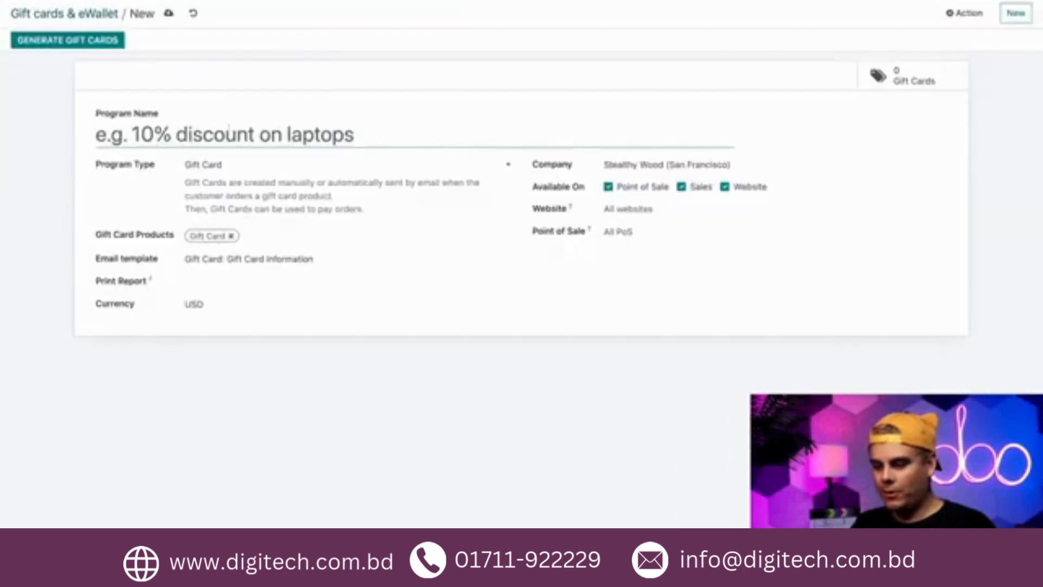
type("Loy")
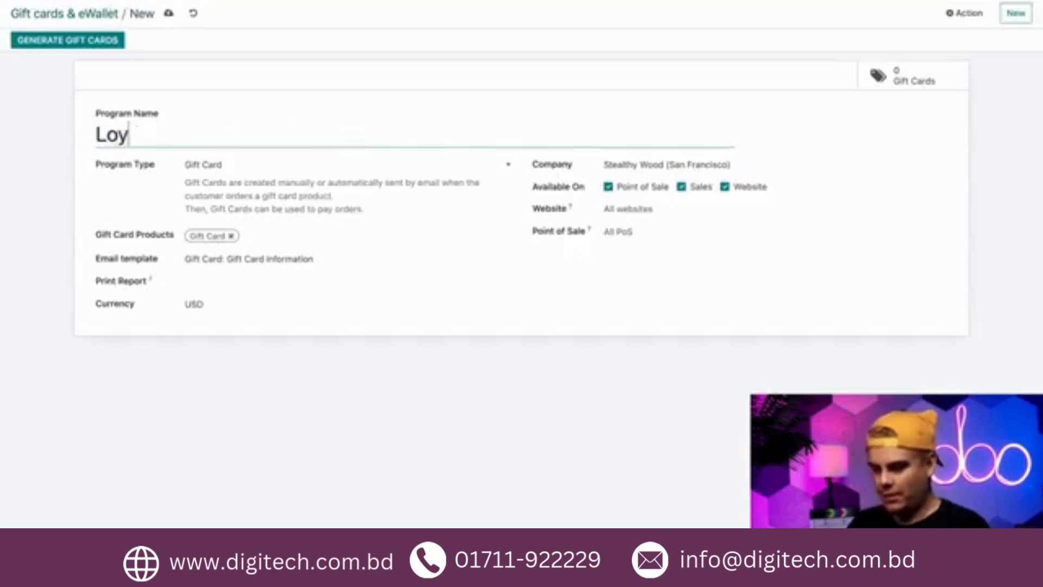
type("al Custom")
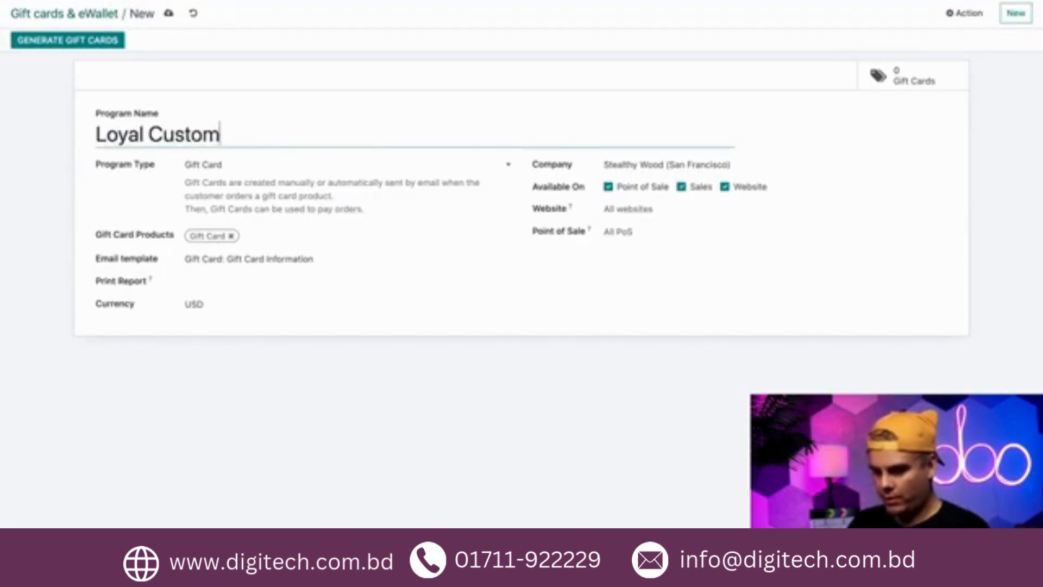
type("er eWallet")
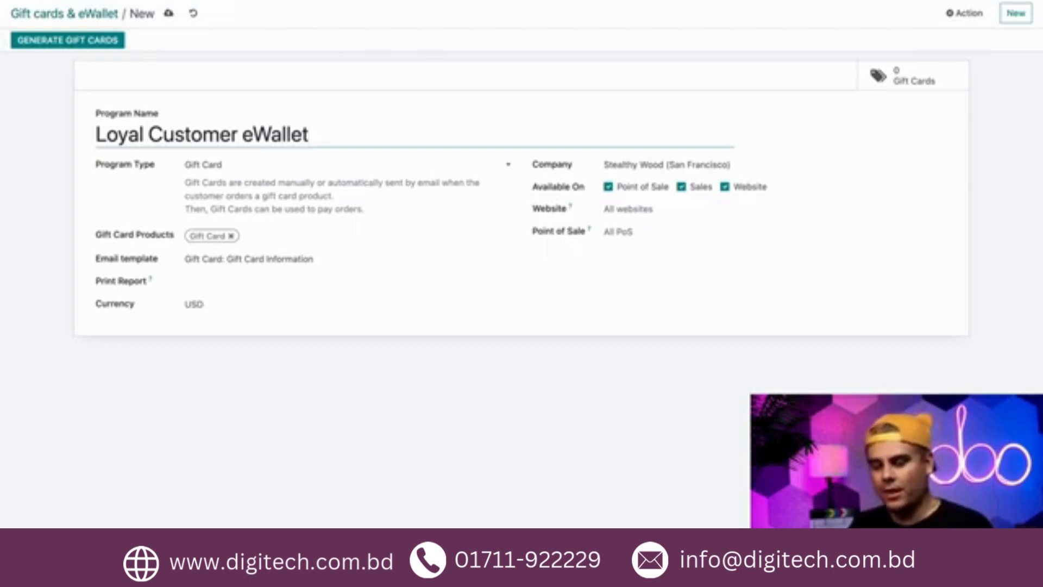
left_click(222, 166)
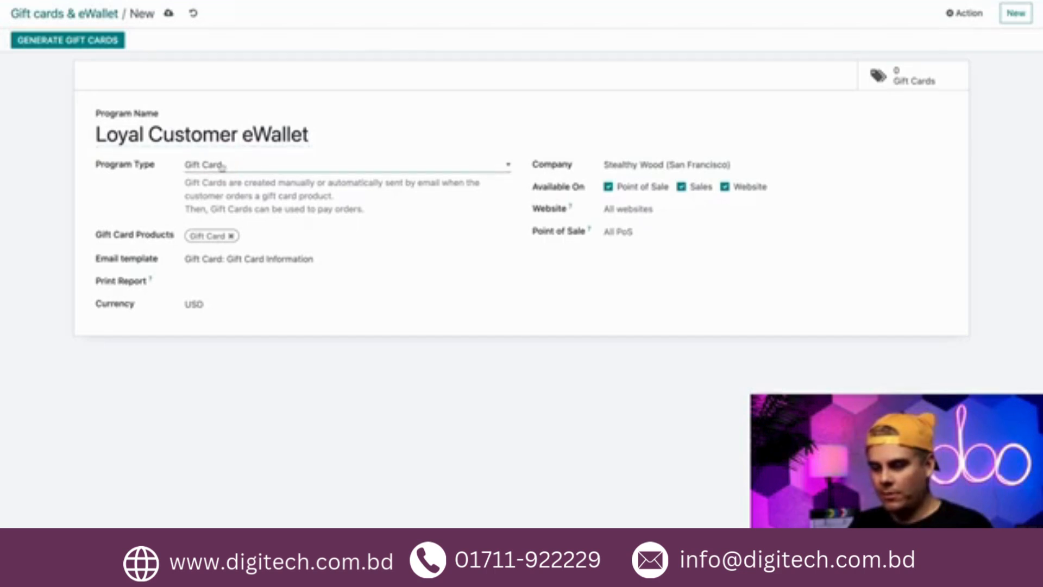
left_click(216, 178)
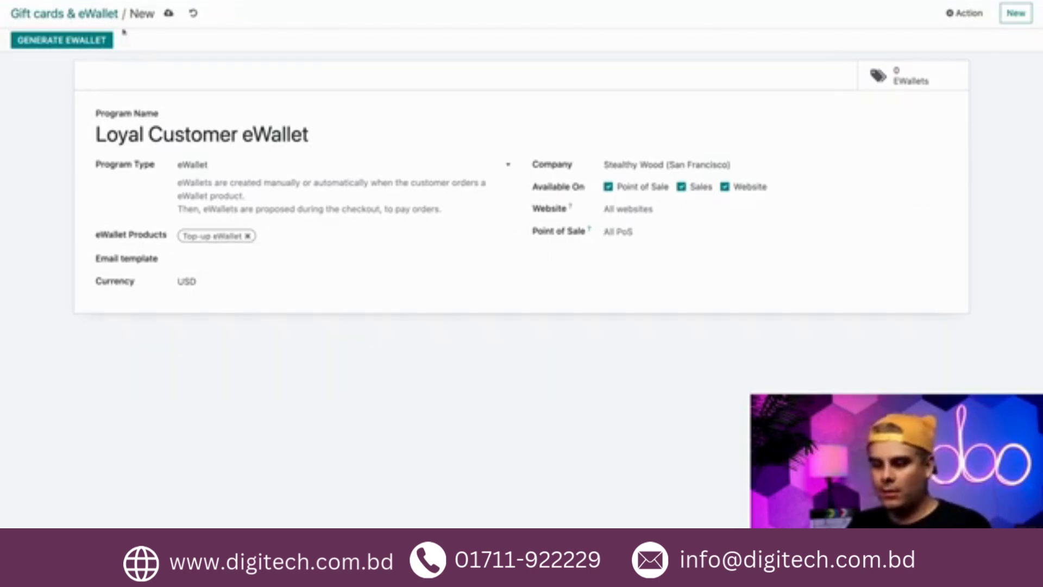
- Generate an eWallet worth 100 $ for the existing administrator contact
left_click(91, 41)
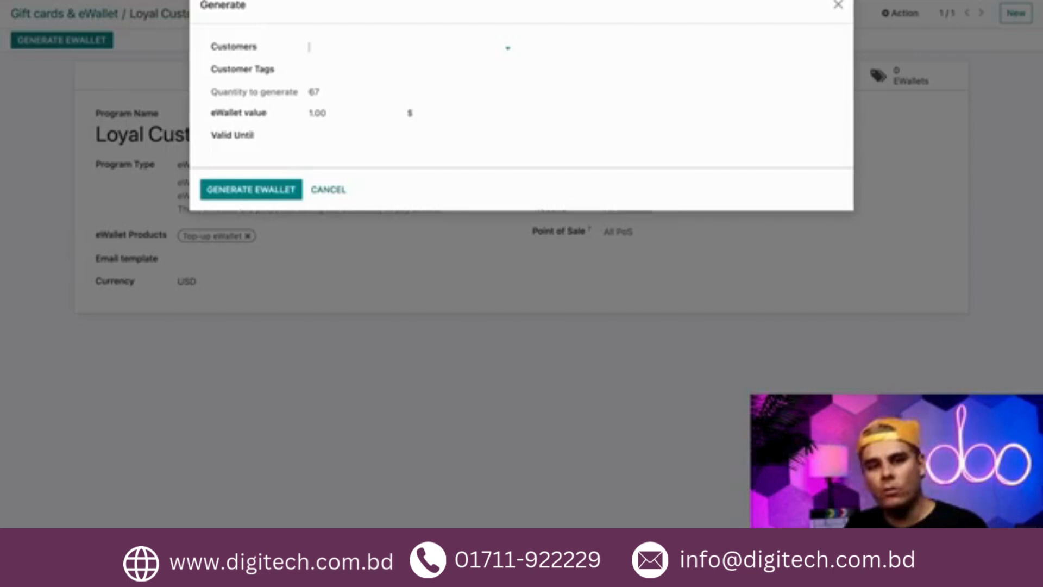
type("mitch")
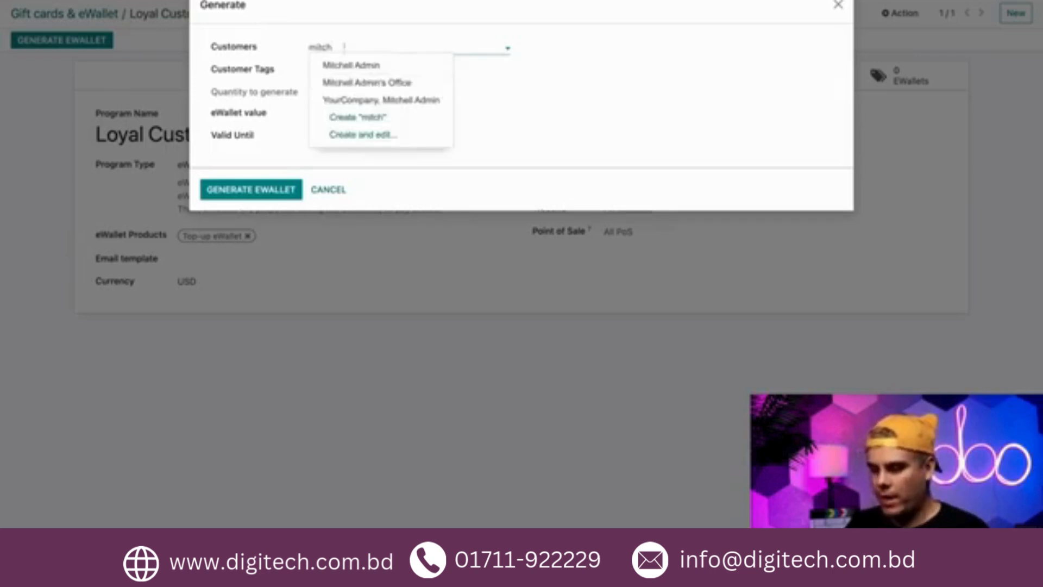
left_click(346, 70)
double_click(328, 114)
type("100")
left_click(279, 125)
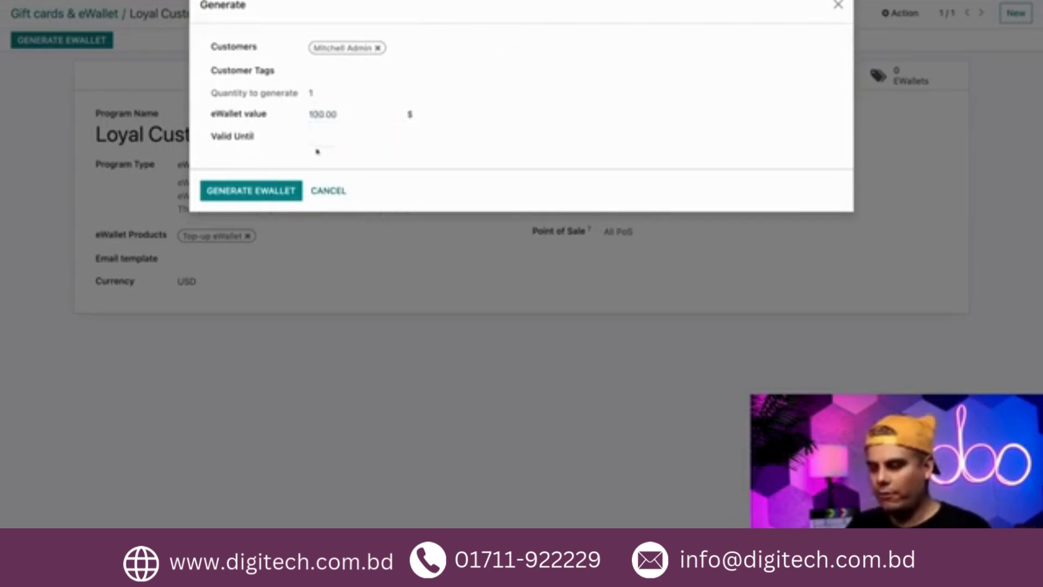
left_click(254, 190)
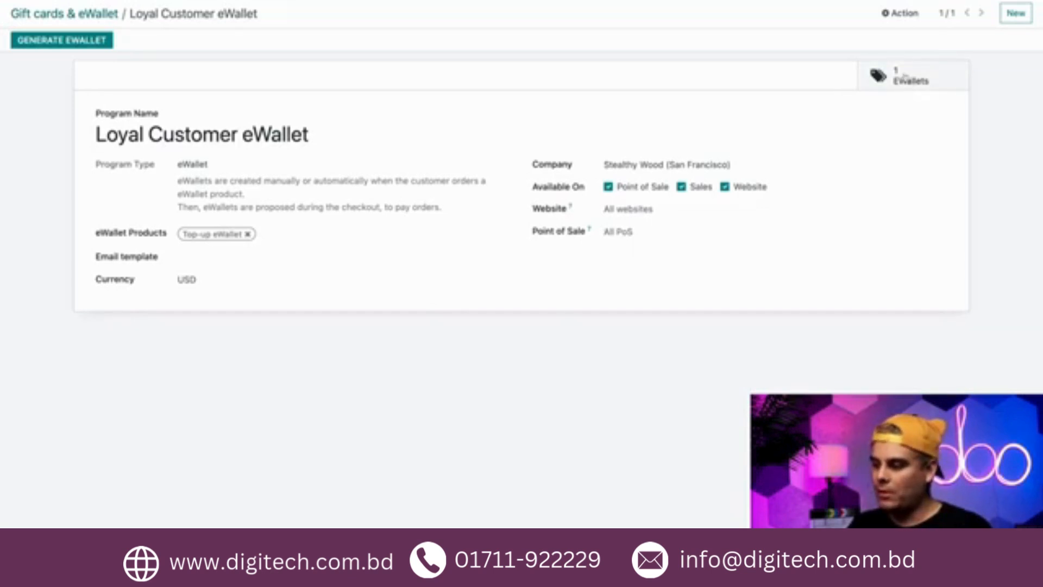
- Open the customer's generated eWallet, set its balance to 750 $ and save it
left_click(905, 76)
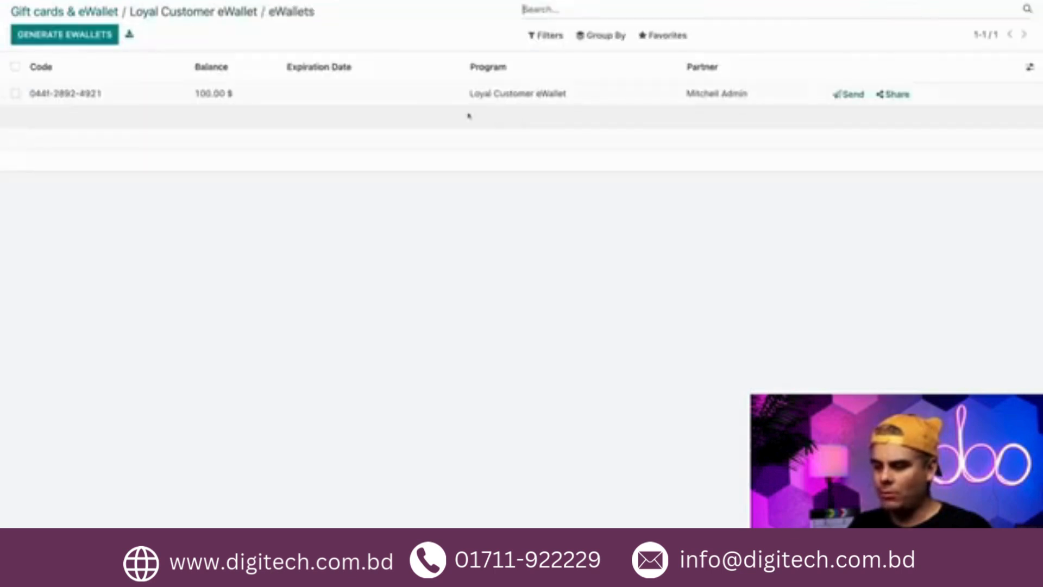
left_click(383, 103)
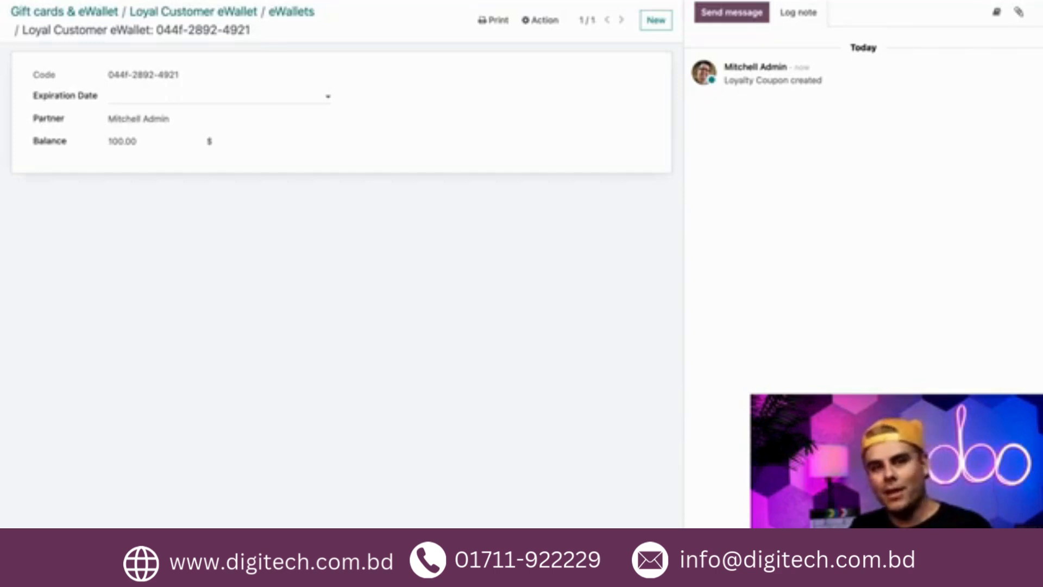
left_click(139, 141)
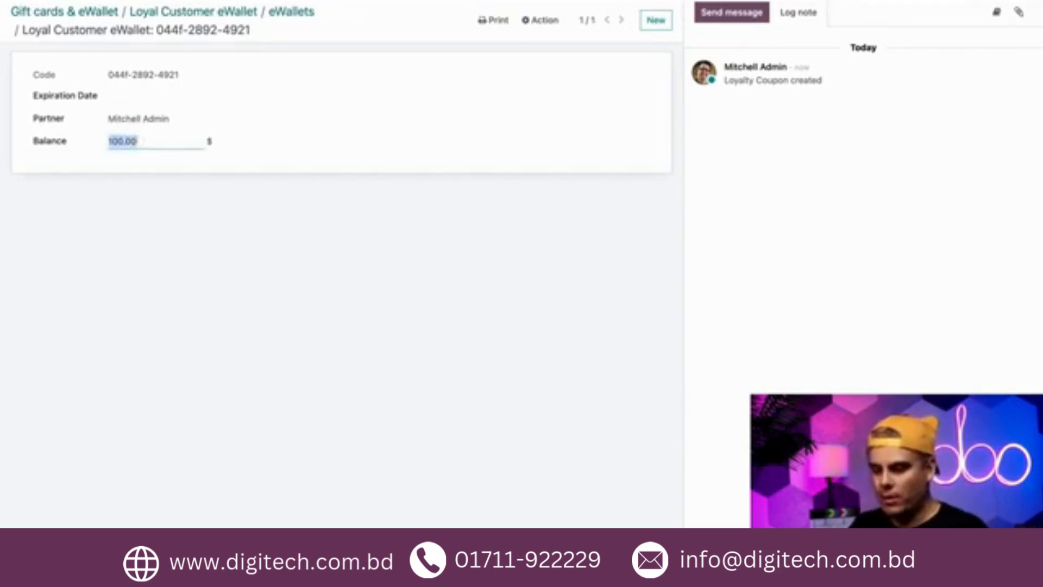
type("750")
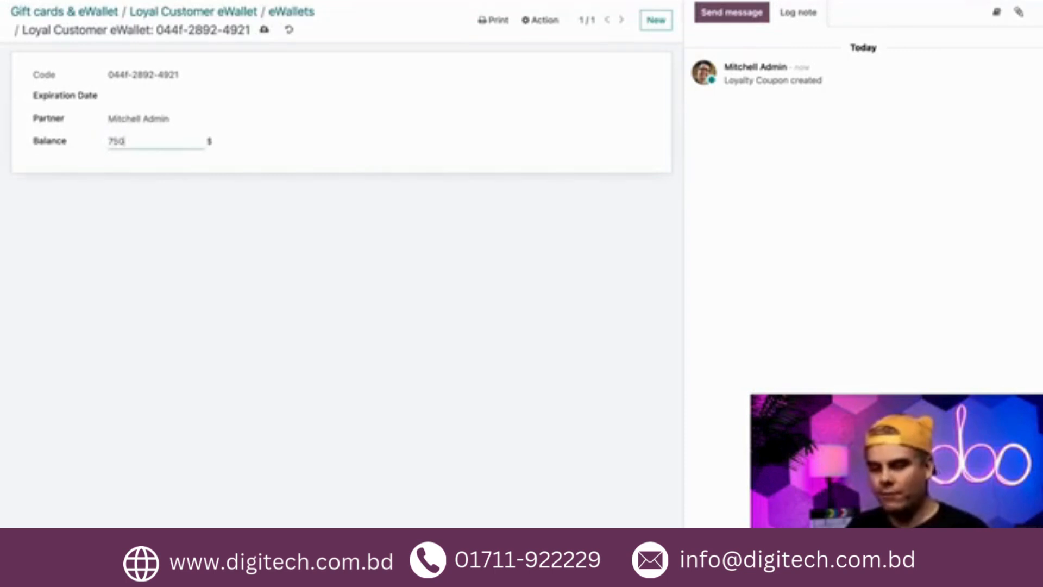
left_click(264, 29)
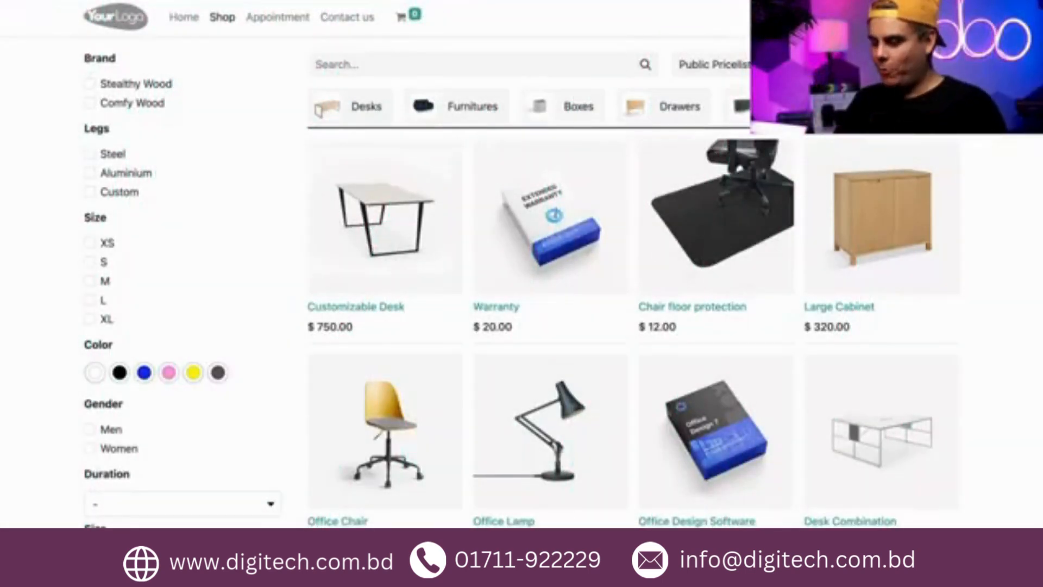
- In the online shop, add two Large Cabinets to the cart and open the cart for review
left_click(828, 219)
left_click(623, 183)
left_click(682, 185)
left_click(403, 18)
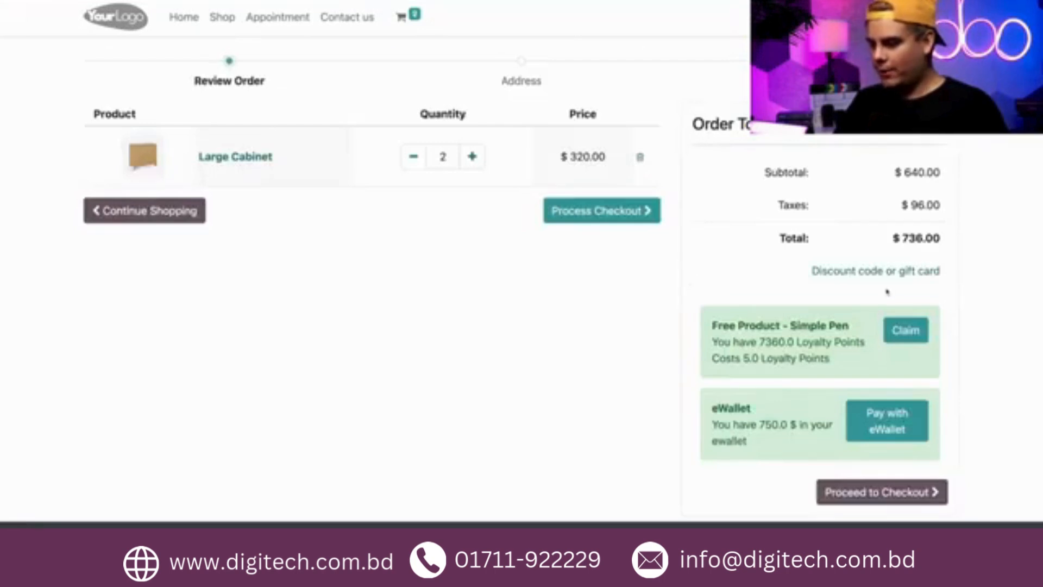
- Apply the copied gift card code to the order and pay the remaining amount with the eWallet
left_click(864, 272)
left_click(807, 276)
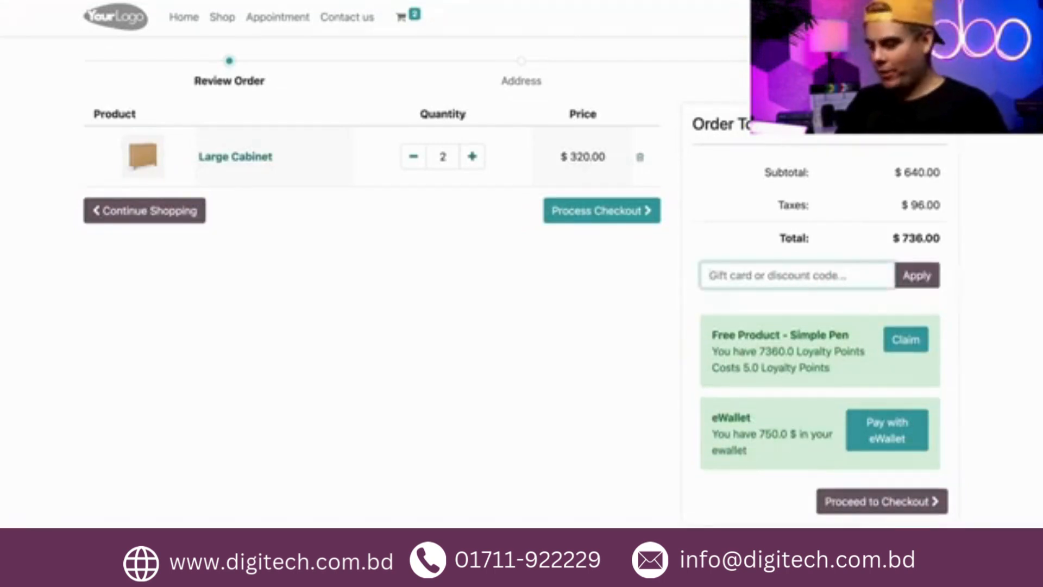
key("ctrl+v")
left_click(903, 278)
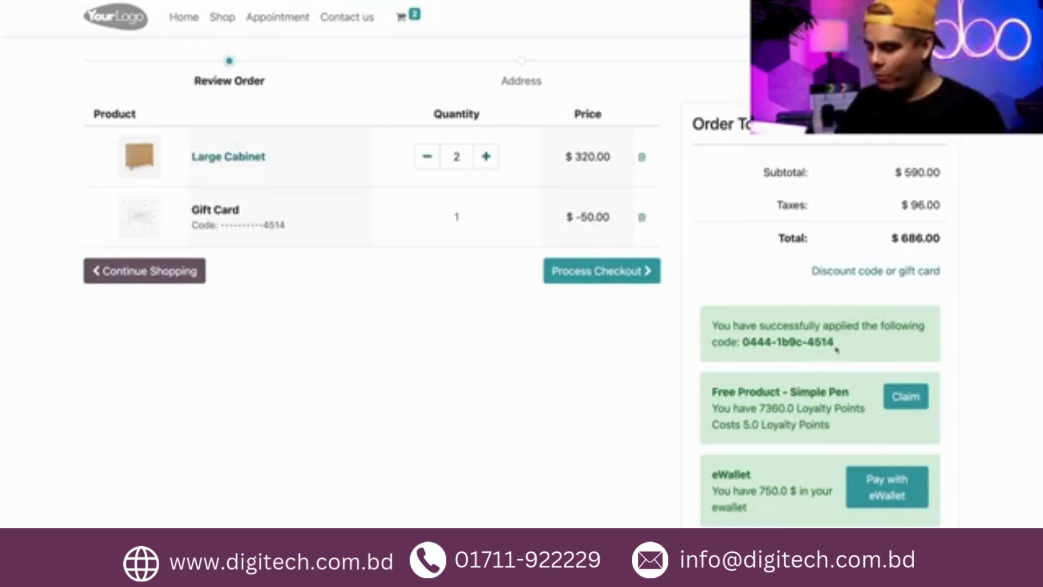
scroll(805, 441, "down", 1)
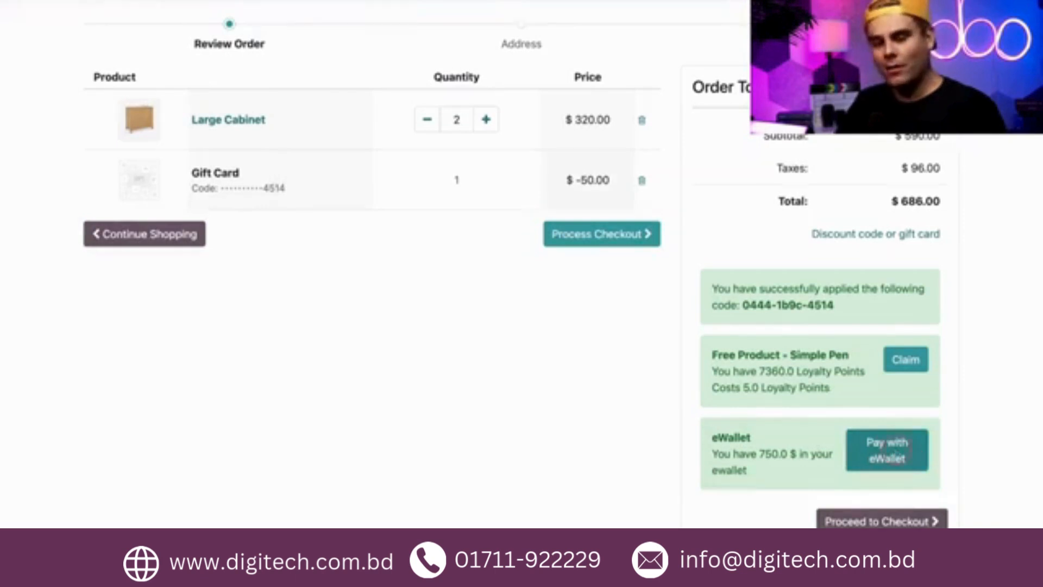
left_click(896, 455)
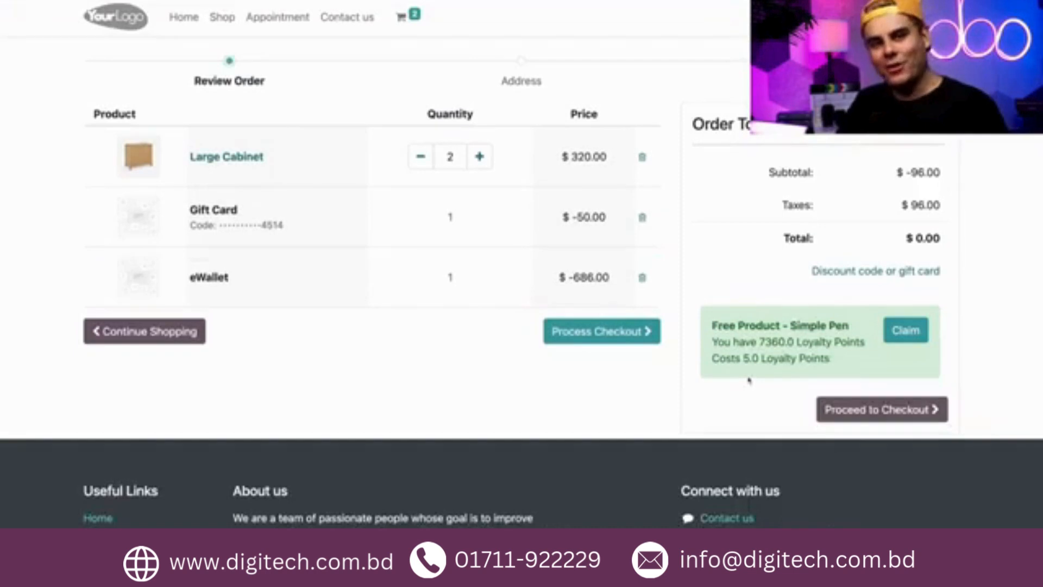